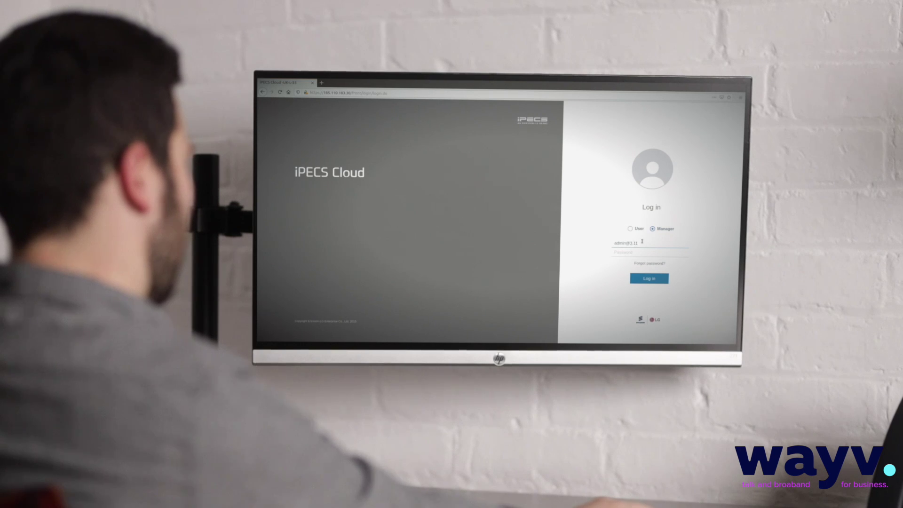
Step: Enter the account password and log in to the iPECS Cloud portal as a manager
click(645, 253)
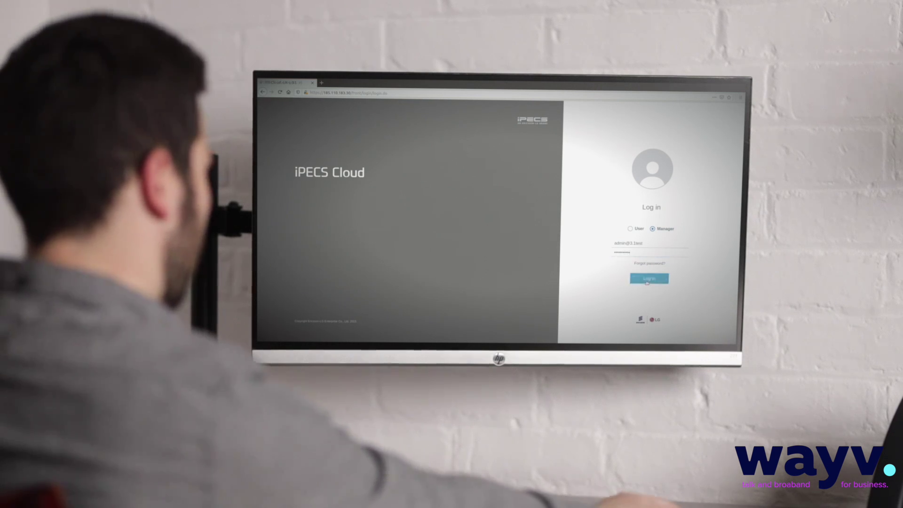
click(649, 279)
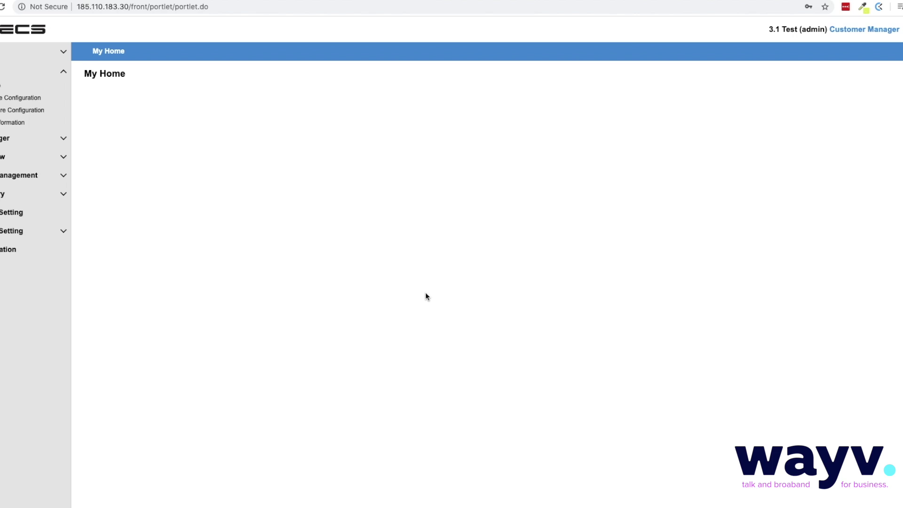
Step: Rearrange My Home by moving the Call Log, Weekly and Hourly Call Statistics, Company Summary and Service Summary widgets out of the single column, and save
click(2, 213)
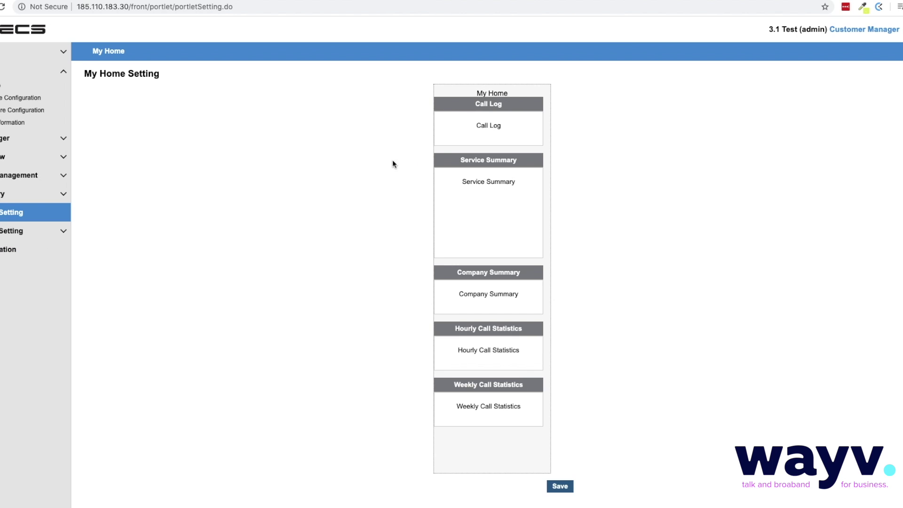
drag(489, 106, 254, 128)
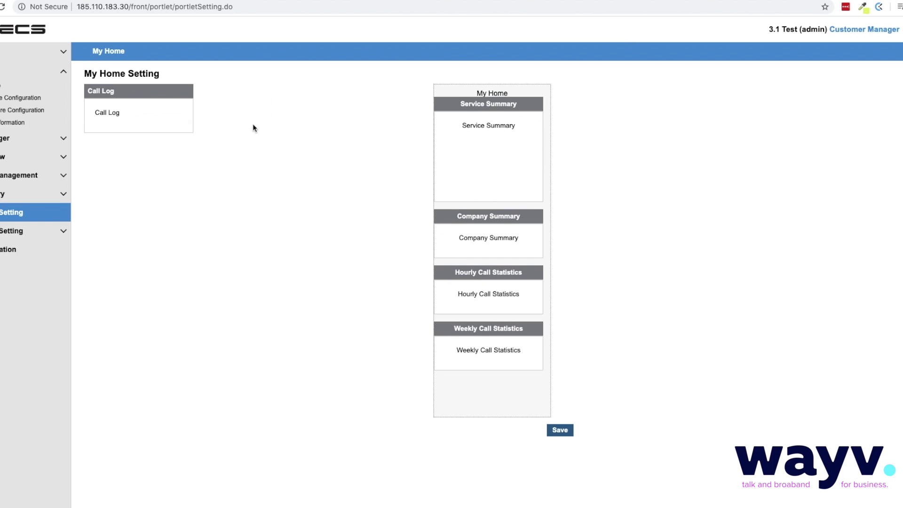
drag(494, 331, 254, 226)
drag(498, 216, 266, 96)
drag(459, 220, 233, 149)
drag(489, 104, 414, 186)
click(559, 399)
click(502, 294)
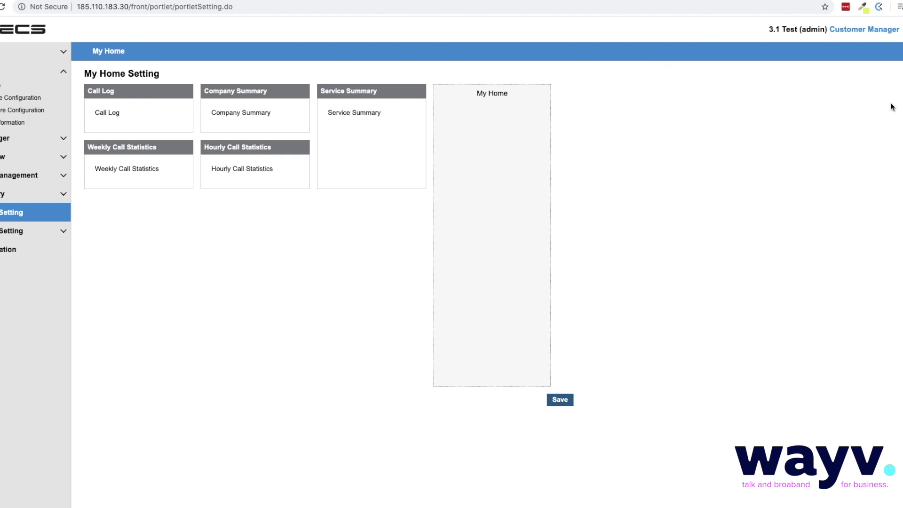
mouse_move(894, 52)
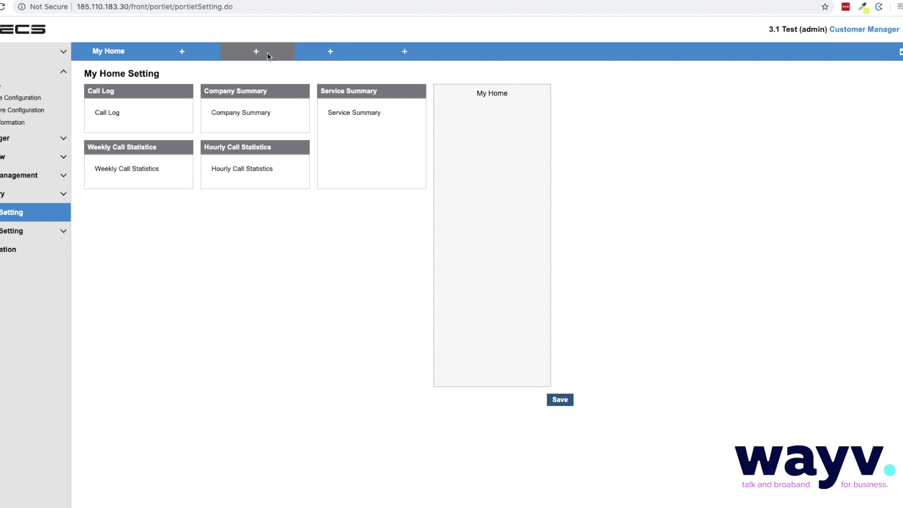
click(182, 53)
click(494, 278)
click(424, 302)
click(433, 316)
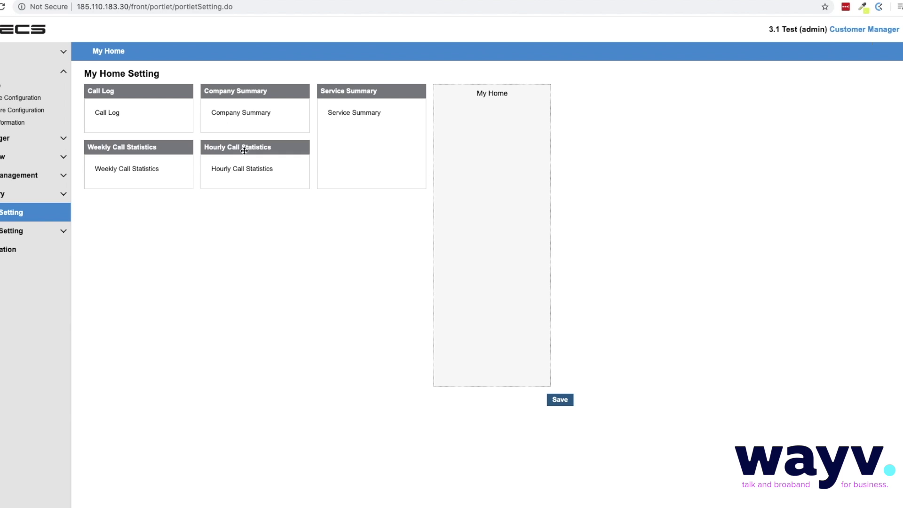
Step: Open the Company Directory list among the customer's service settings
click(64, 53)
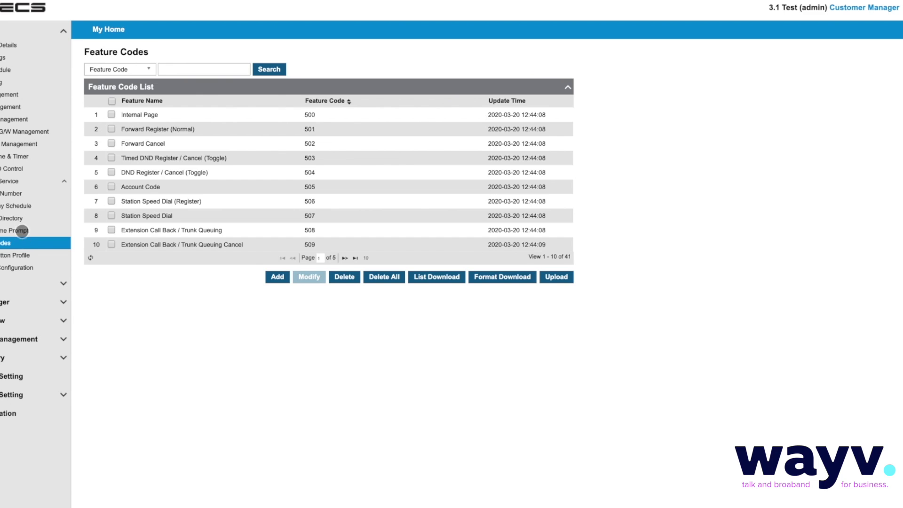
click(20, 219)
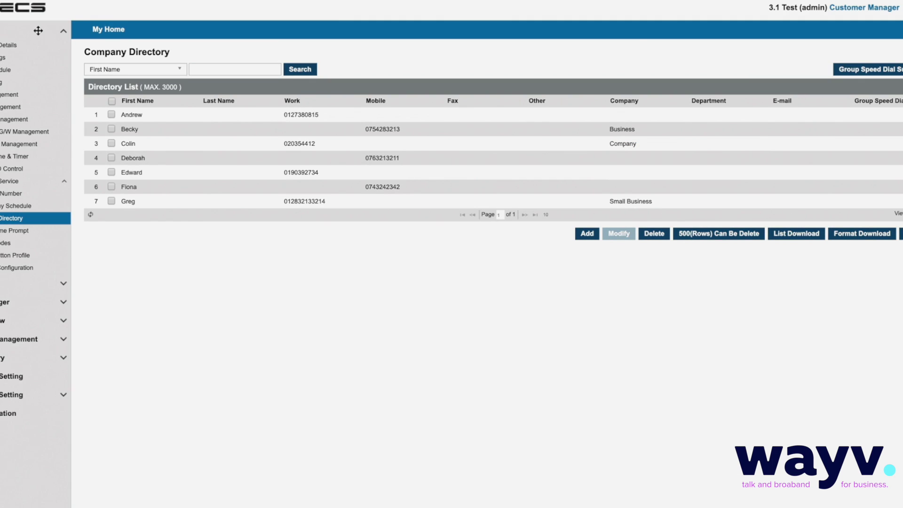
Step: Open User Setup and select the Main Office user with extension 203
click(38, 30)
click(23, 54)
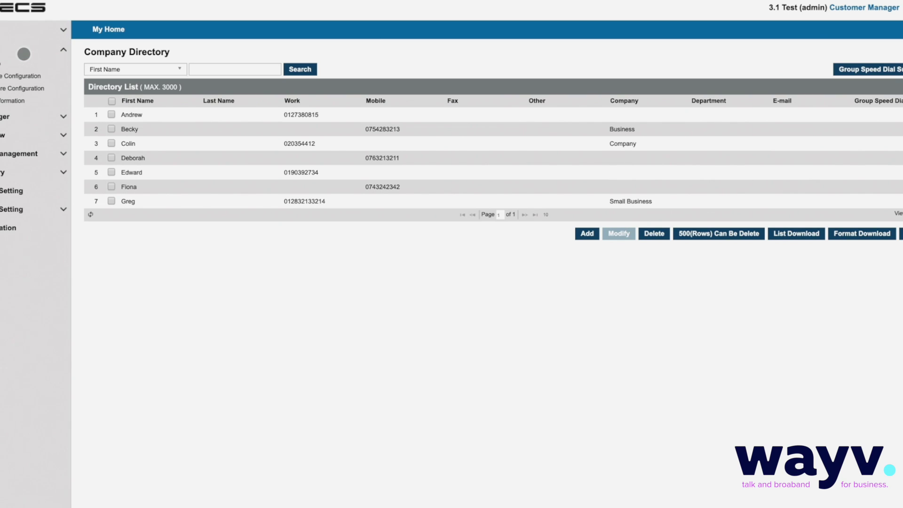
click(5, 65)
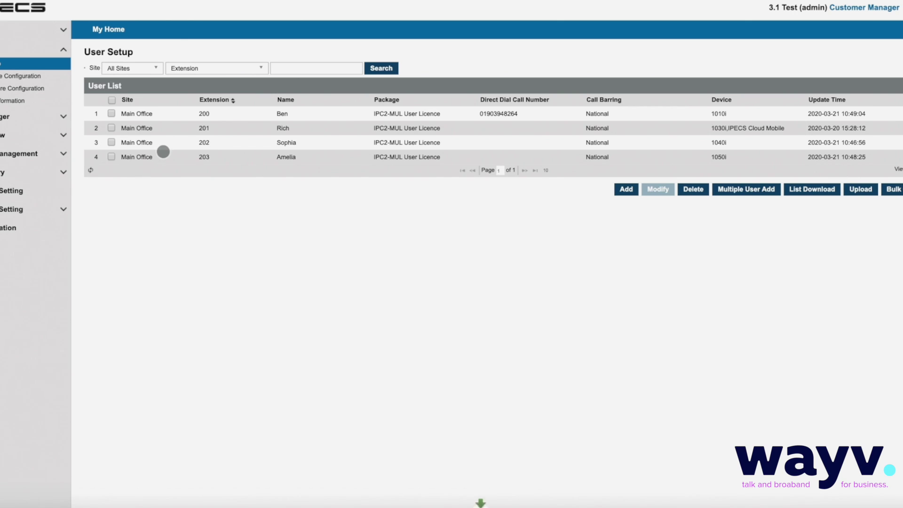
click(174, 157)
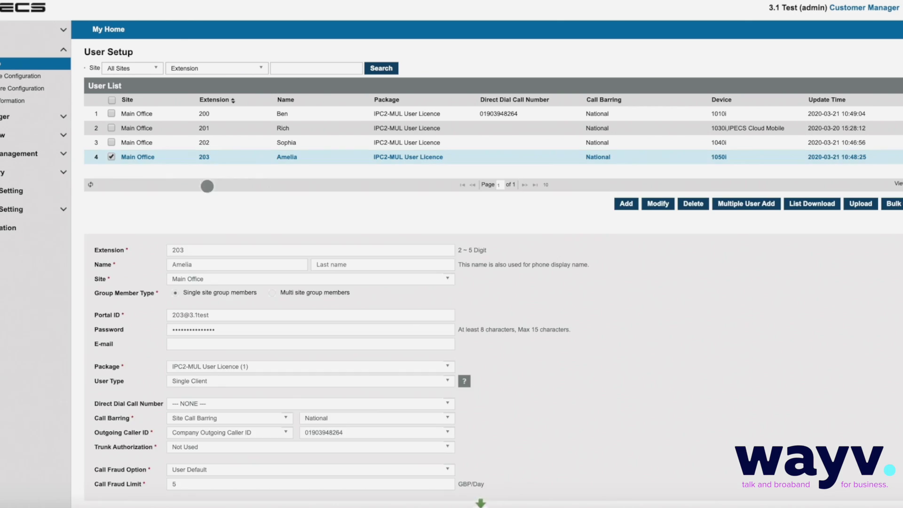
Step: Start modifying the user with extension 203 and open the phone configuration of the assigned 1050i
scroll(548, 226, down, 2)
scroll(548, 225, down, 2)
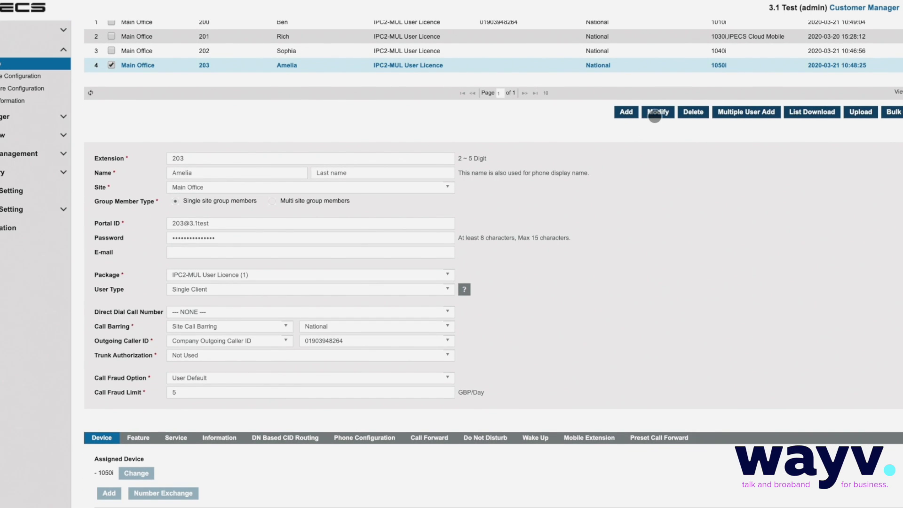
click(655, 114)
scroll(425, 202, down, 3)
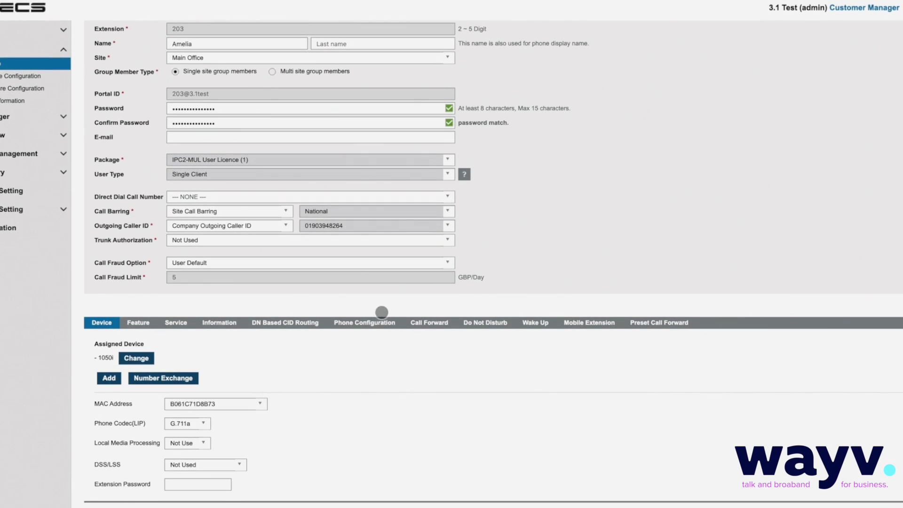
click(357, 322)
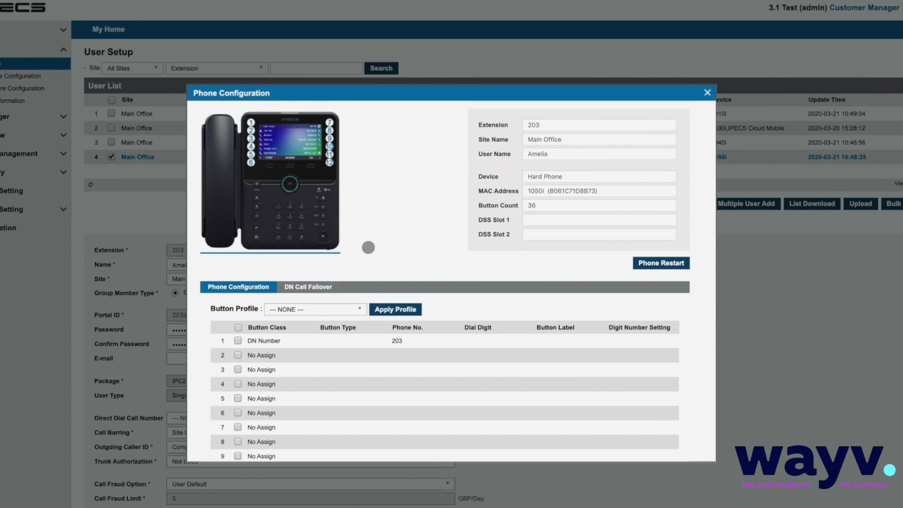
Step: Review the phone's button list, open the flexible button editor for button 2, and close both dialogs
scroll(364, 248, down, 3)
scroll(367, 247, up, 3)
scroll(325, 357, down, 10)
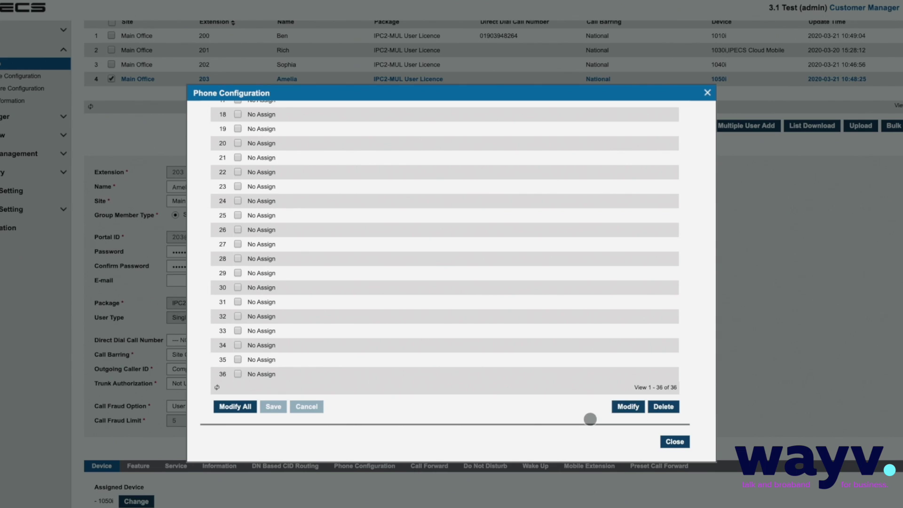
click(622, 407)
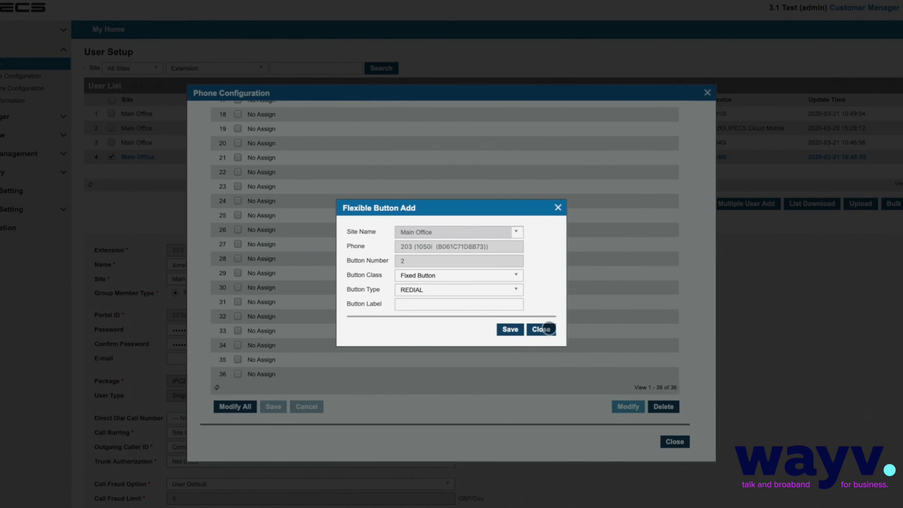
click(549, 329)
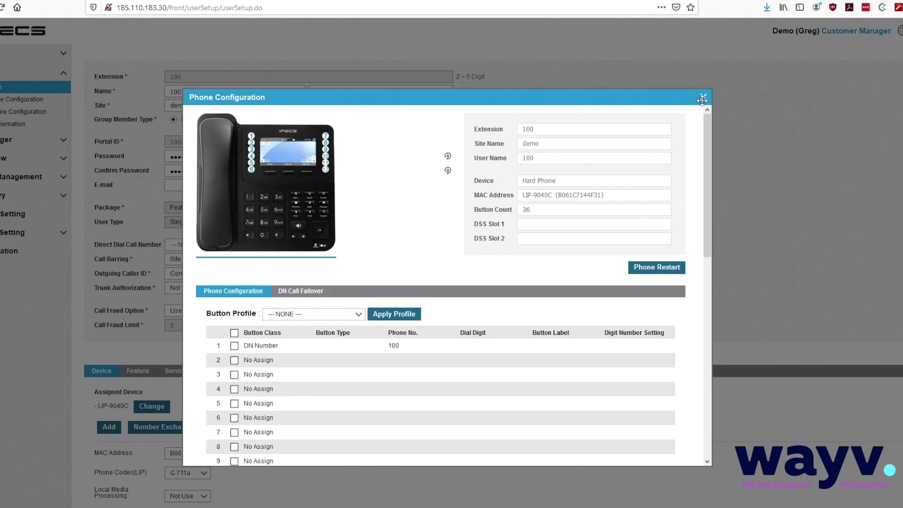
click(701, 97)
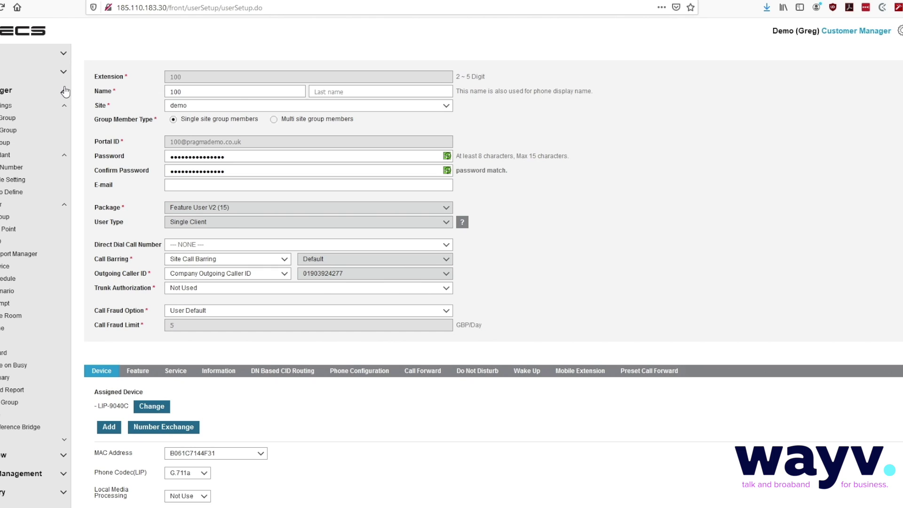
Step: Open the Sales hunt group for editing and set its hunt type to Longest Idle
click(10, 137)
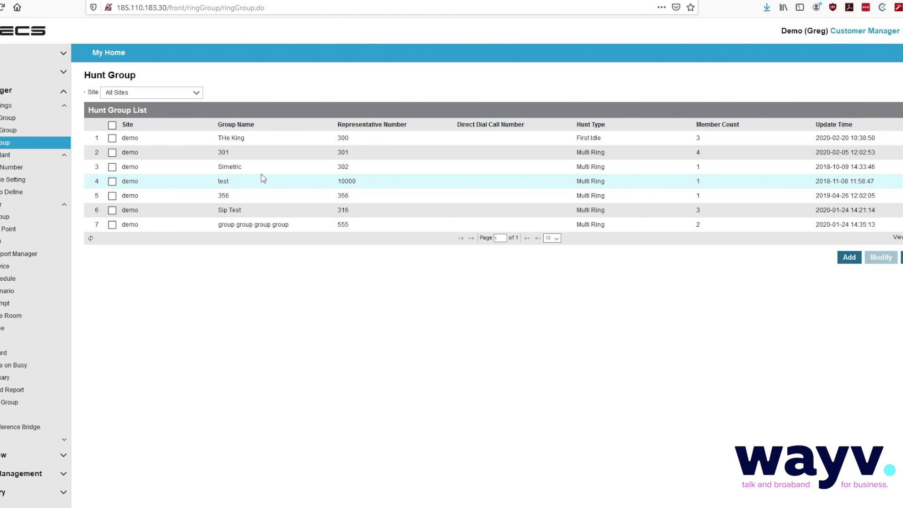
click(274, 143)
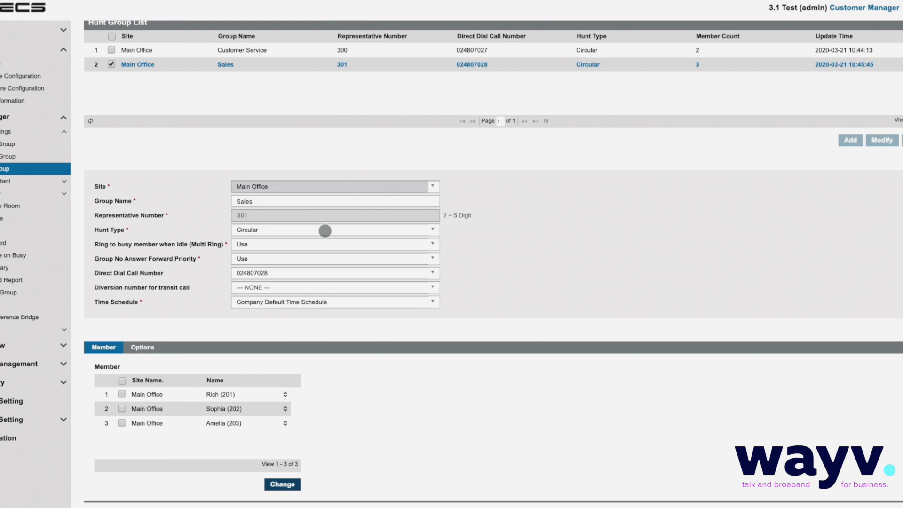
click(325, 230)
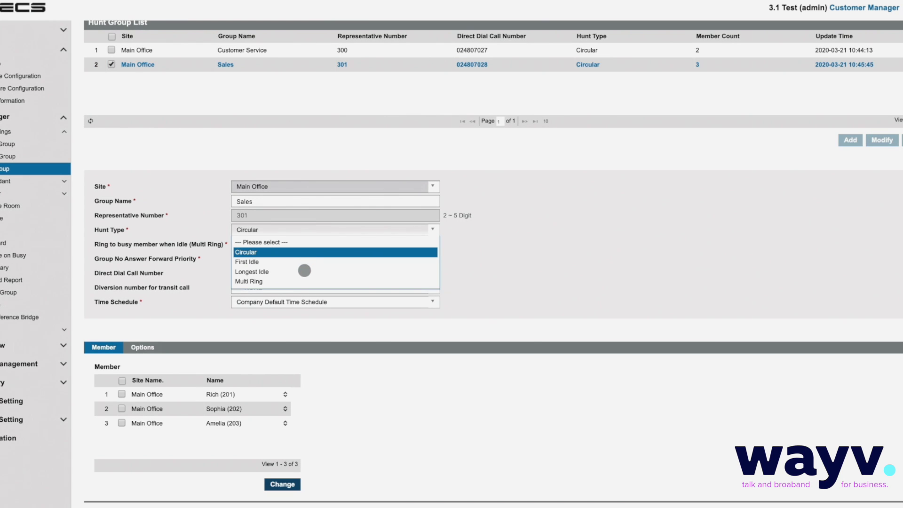
click(294, 272)
click(361, 304)
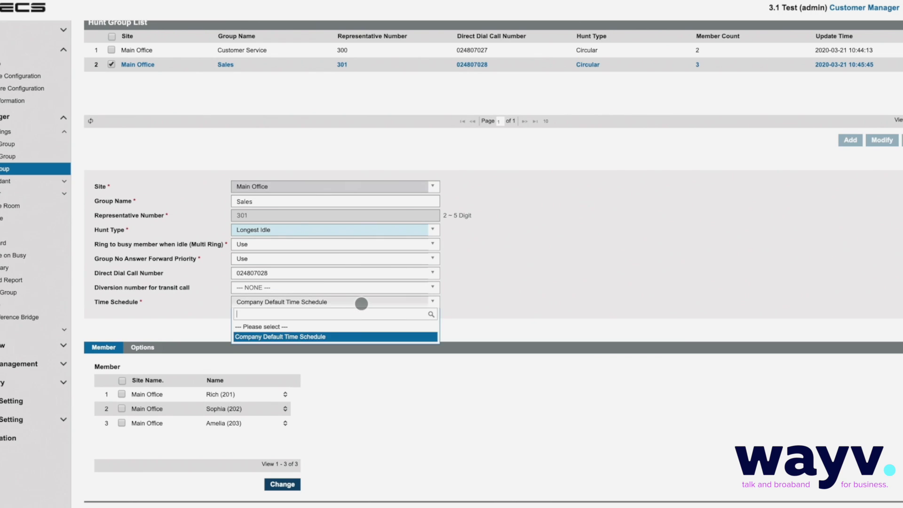
click(361, 303)
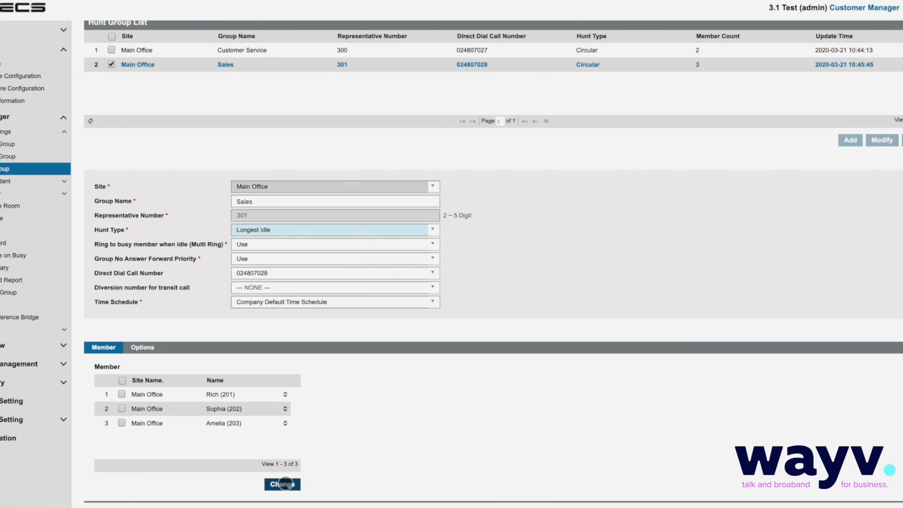
Step: Add the available user with extension 200 to the Sales hunt group's members
click(285, 483)
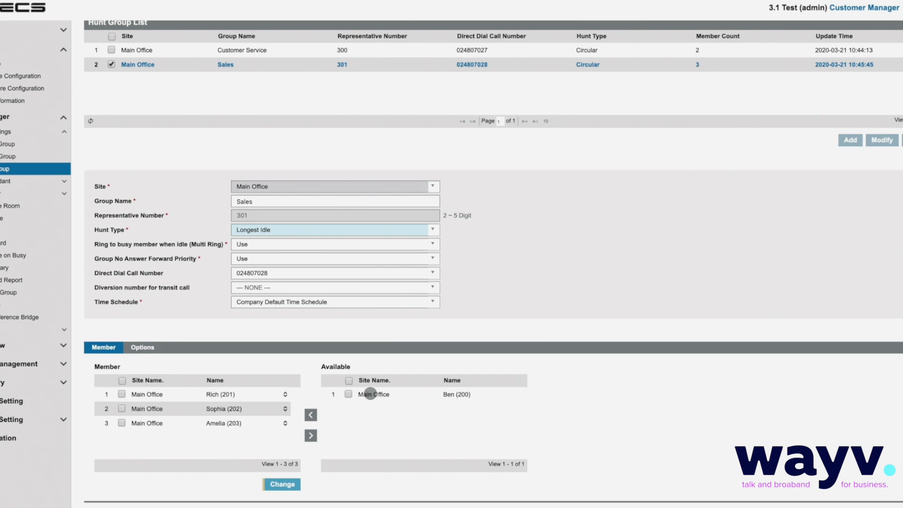
click(370, 394)
click(310, 415)
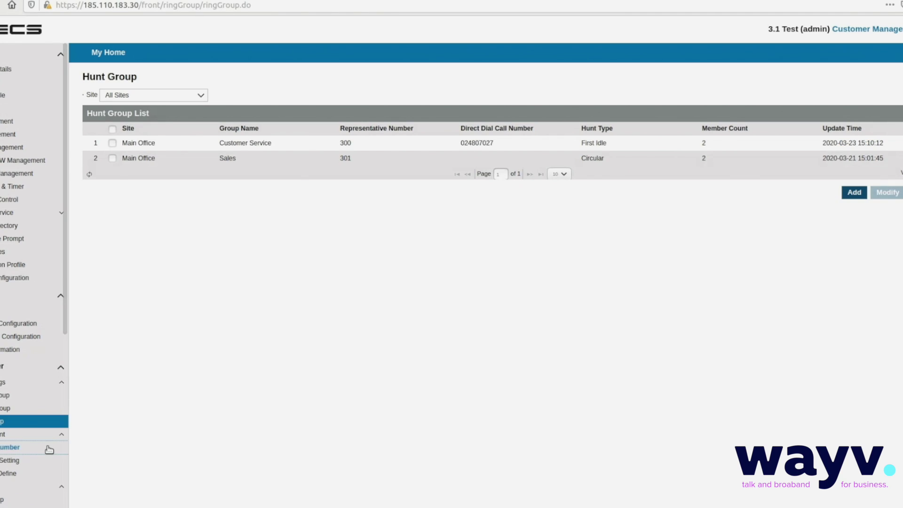
Step: View the Main Number auto attendant's service number details and its 400 Basic Schedule
click(53, 447)
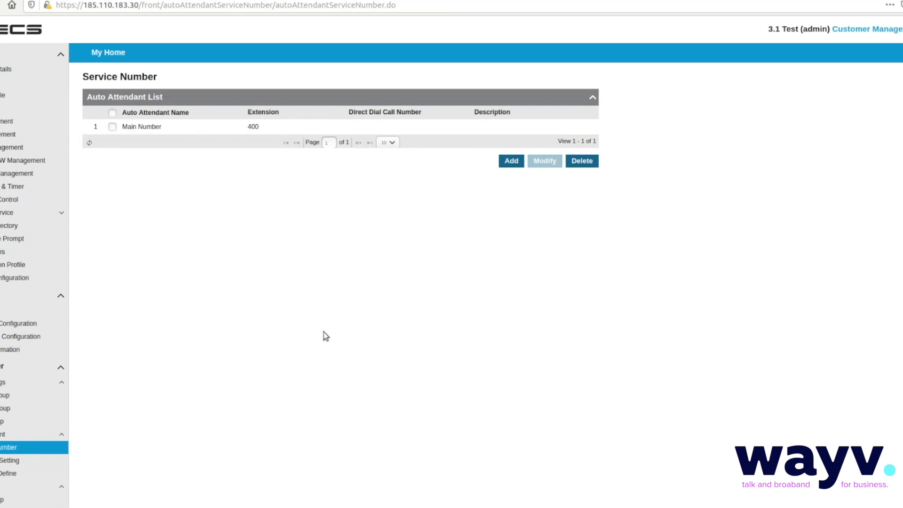
click(455, 130)
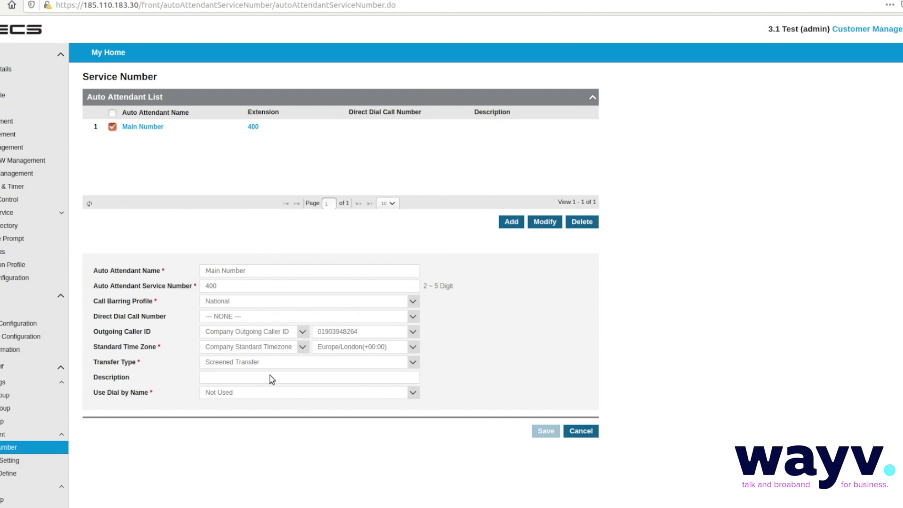
click(53, 464)
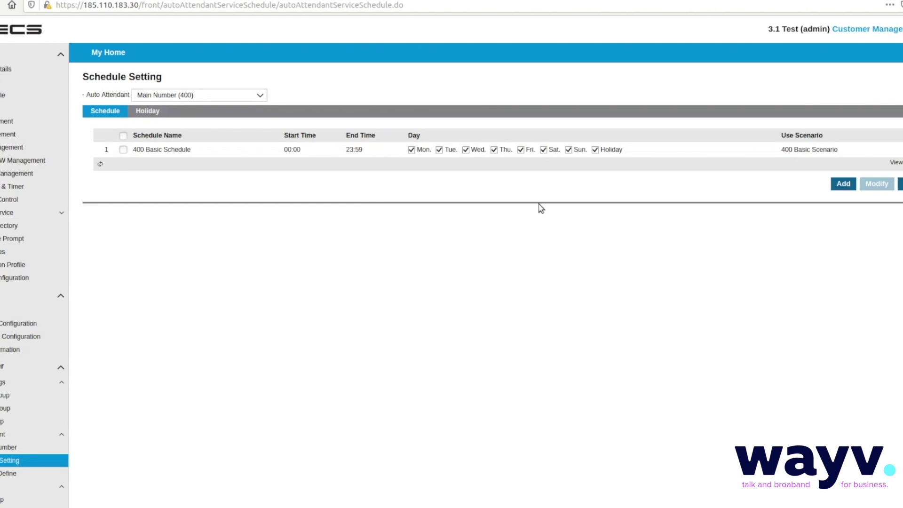
click(692, 150)
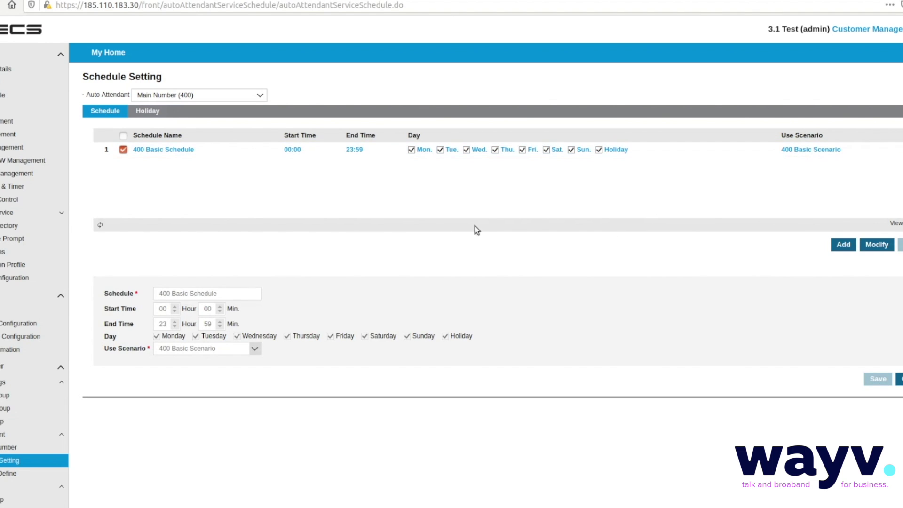
Step: Open Scenario Define and load the 400 Basic Scenario of the Main Number (400) auto attendant
click(10, 475)
click(354, 96)
click(353, 119)
click(423, 96)
click(494, 120)
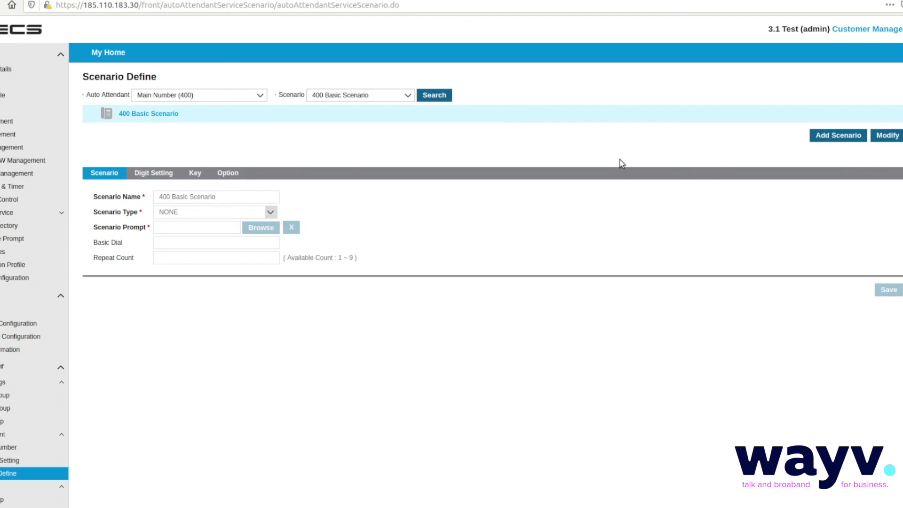
Step: Set the 400 Basic Scenario's type to General AA and its repeat count to 2
click(273, 215)
click(258, 234)
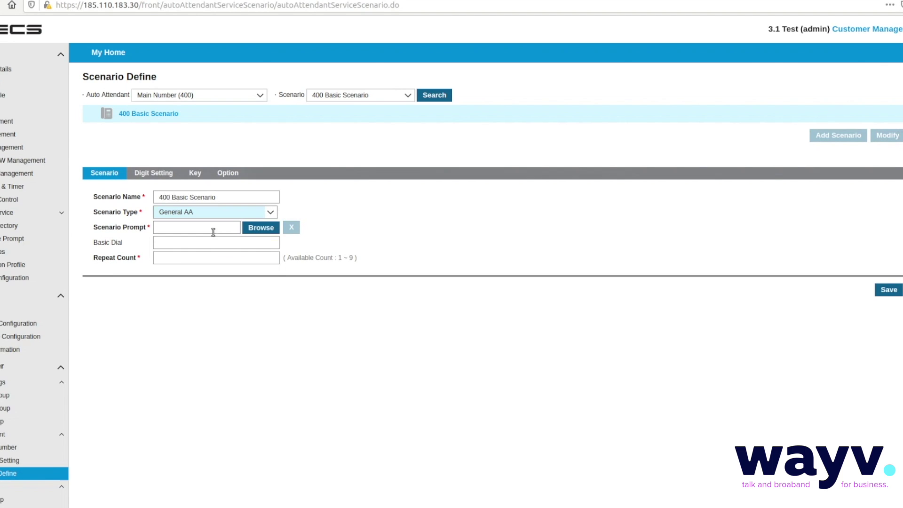
click(198, 257)
text(2)
Step: In the 400 Basic Scenario's digit settings, set digit 1 to Short Dial with destination 200
click(157, 174)
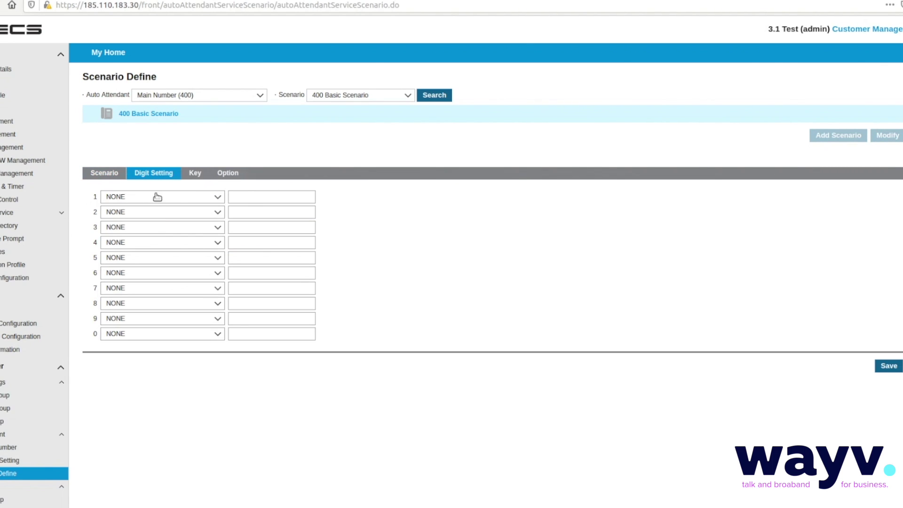
click(156, 197)
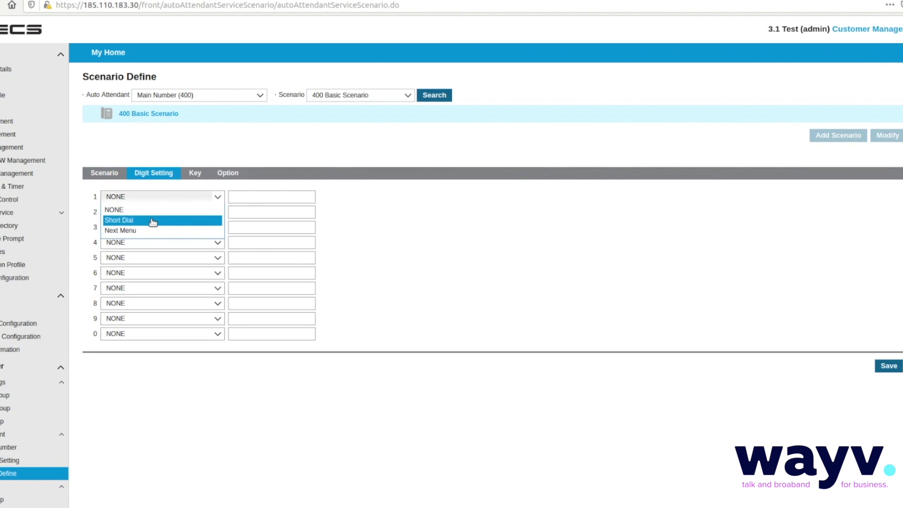
click(153, 221)
click(235, 199)
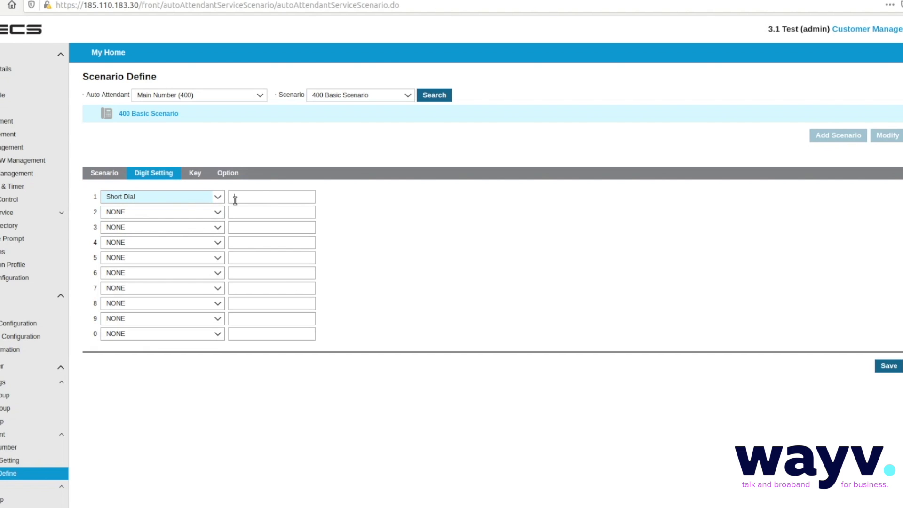
text(200)
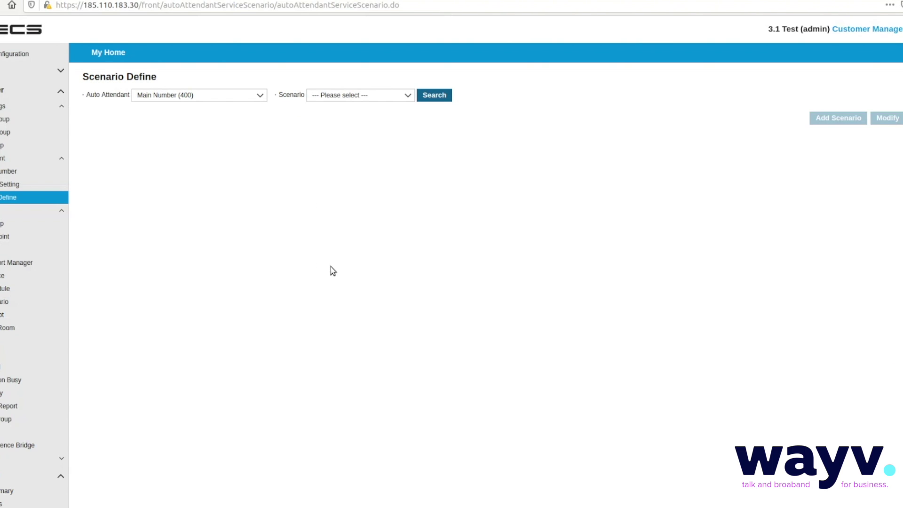
Step: Edit the Call Queue ACD group and assign the available user with extension 200 as a sub supervisor
click(15, 223)
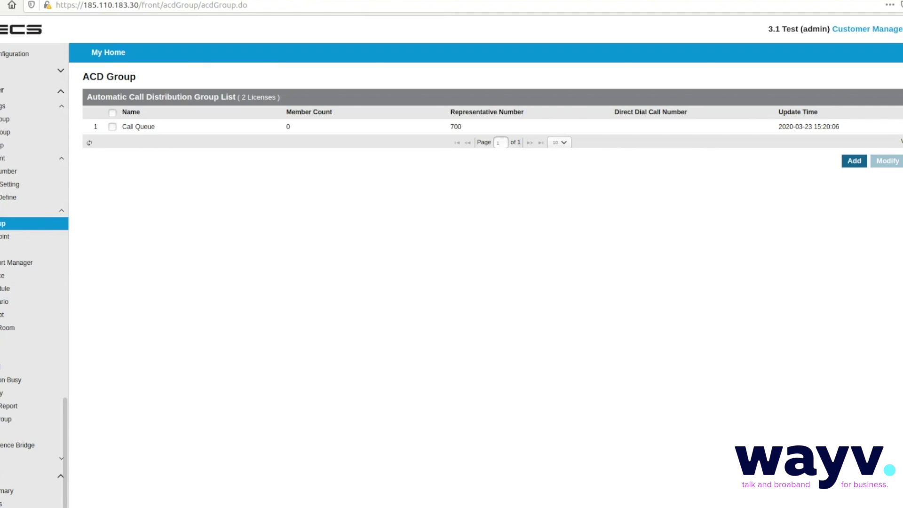
click(186, 130)
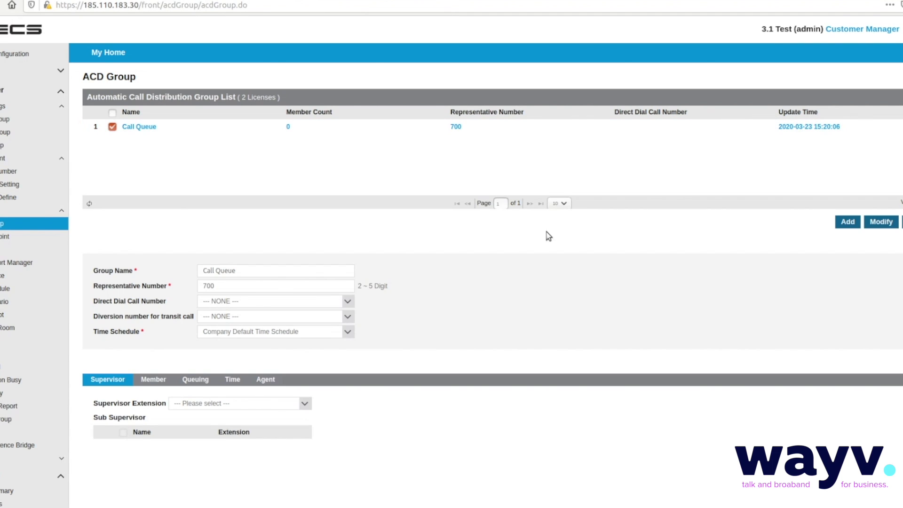
click(881, 225)
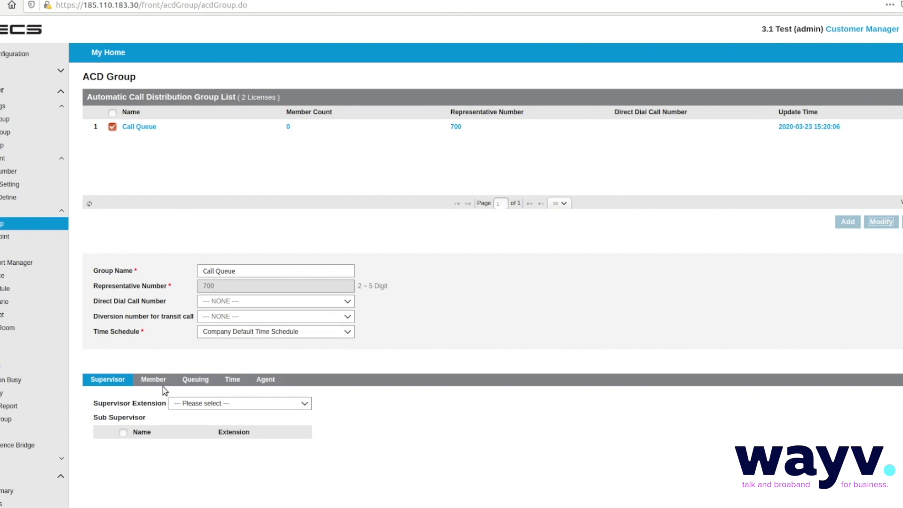
scroll(235, 437, down, 1)
click(292, 479)
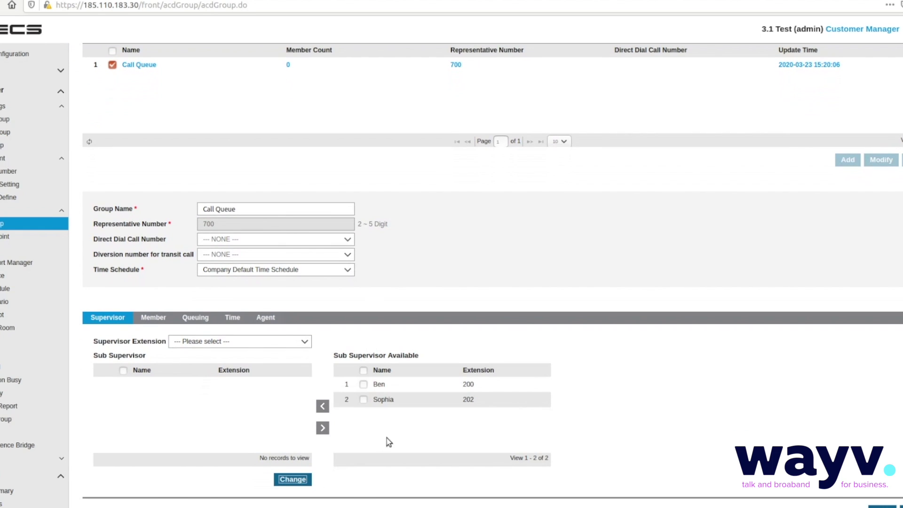
click(363, 384)
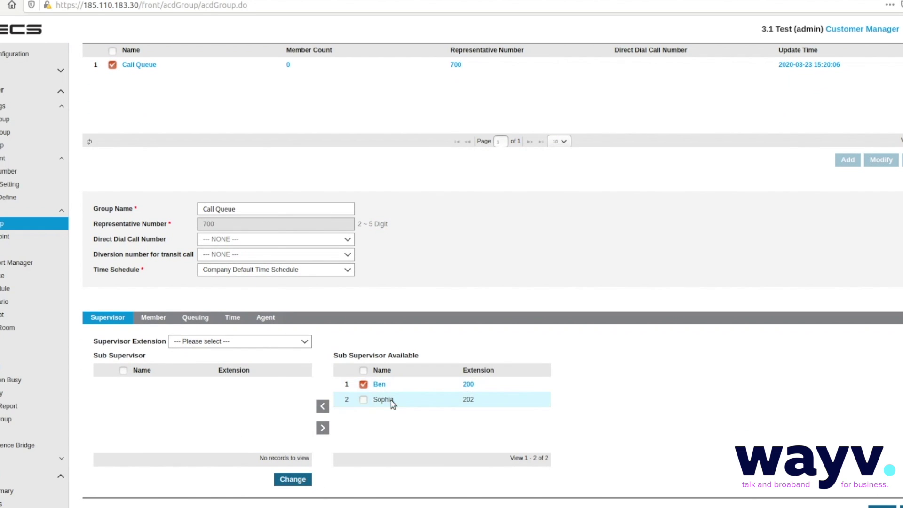
click(323, 408)
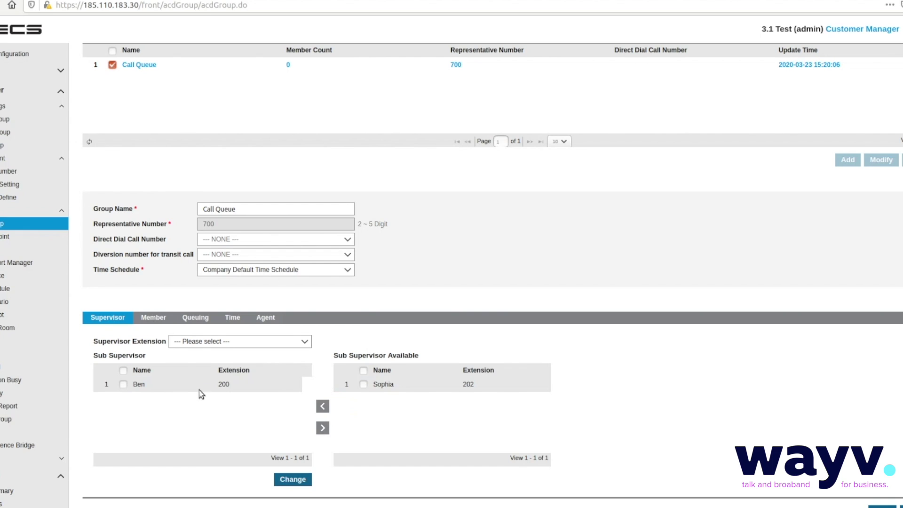
Step: Add an available user to the Call Queue ACD group's members and save the group
click(152, 318)
click(292, 463)
double_click(404, 369)
click(880, 494)
click(471, 294)
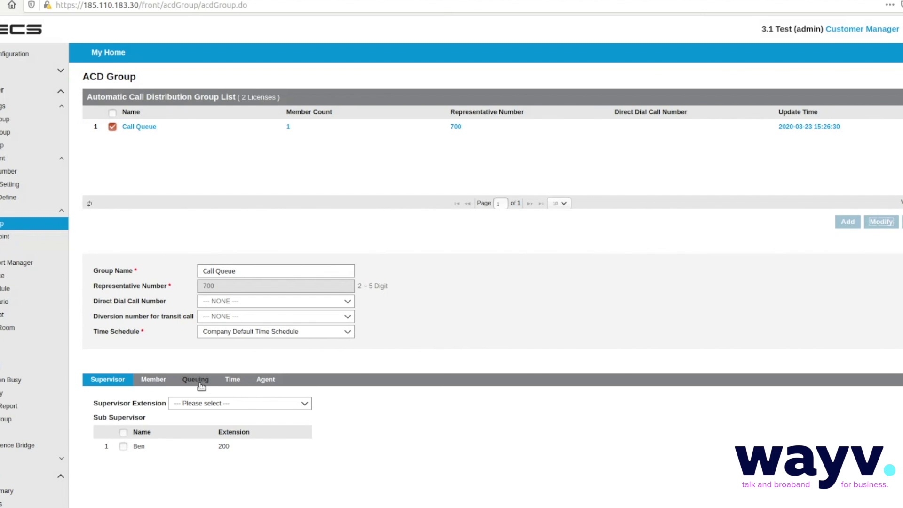
Step: Review the Call Queue ACD group's queuing announcements, night and holiday schedule, and agent settings
click(201, 384)
scroll(213, 403, down, 2)
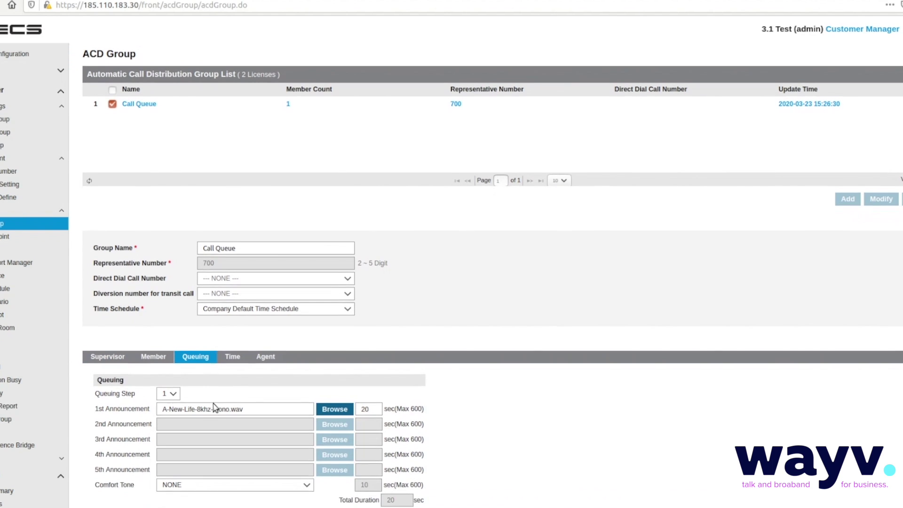
scroll(223, 414, down, 4)
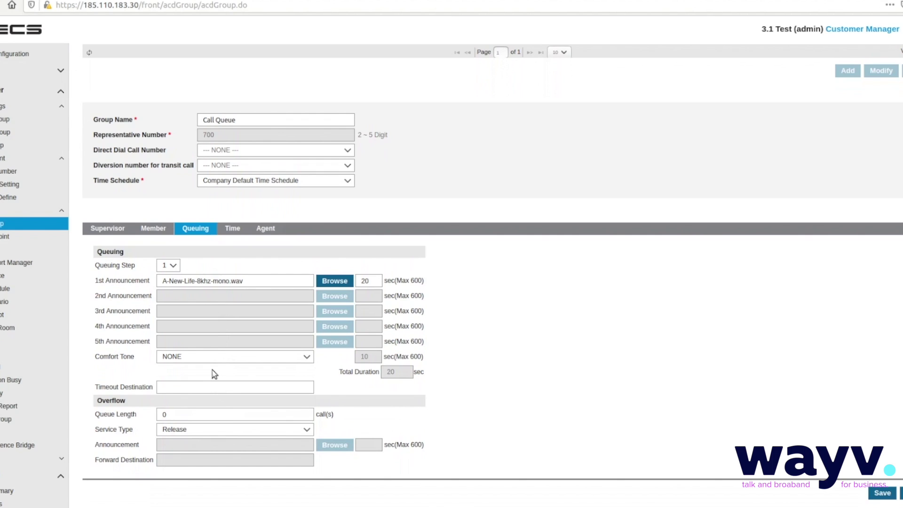
click(230, 228)
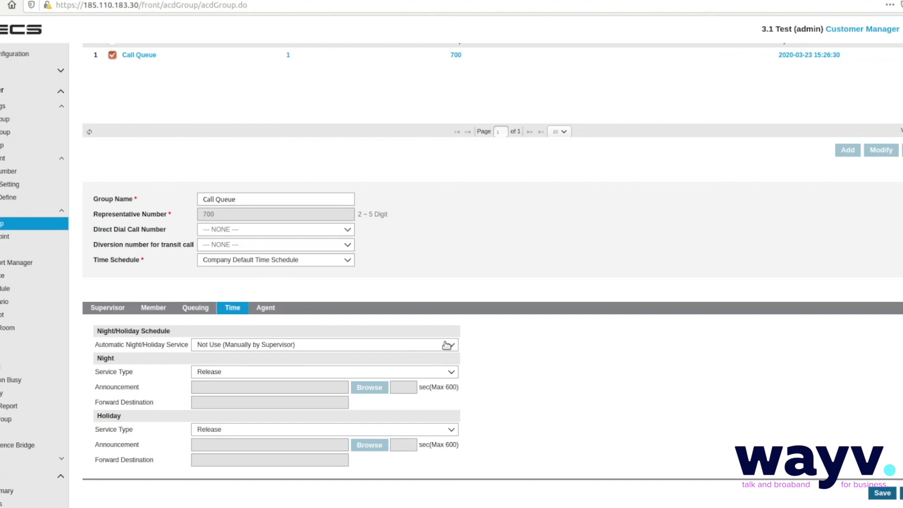
click(264, 308)
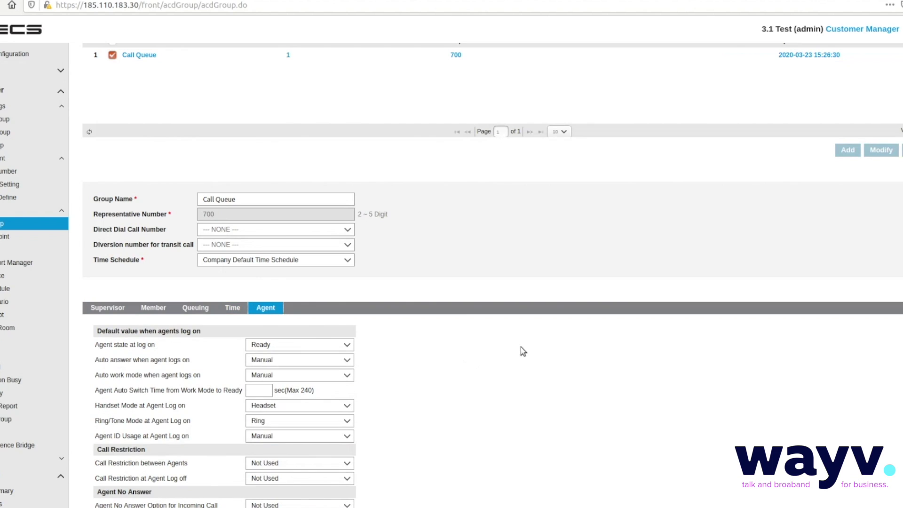
scroll(488, 370, down, 3)
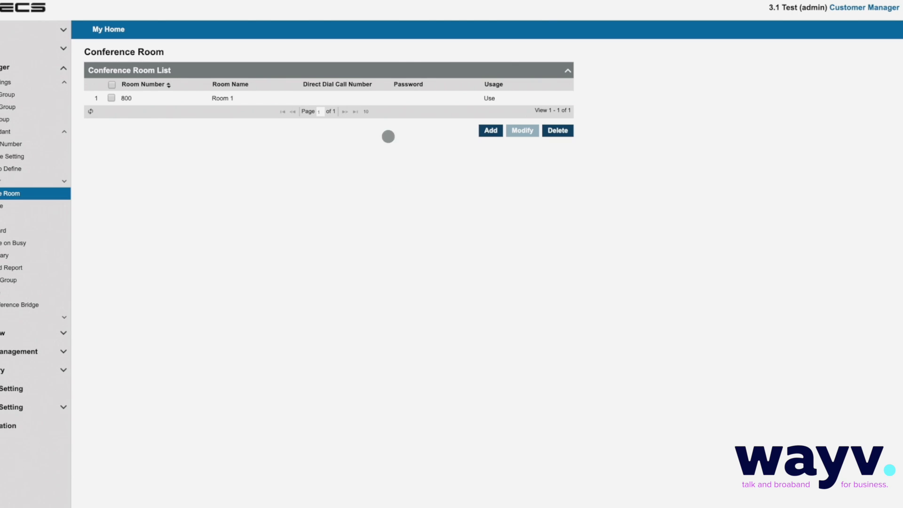
Step: View the details of conference room 800, Room 1
click(382, 101)
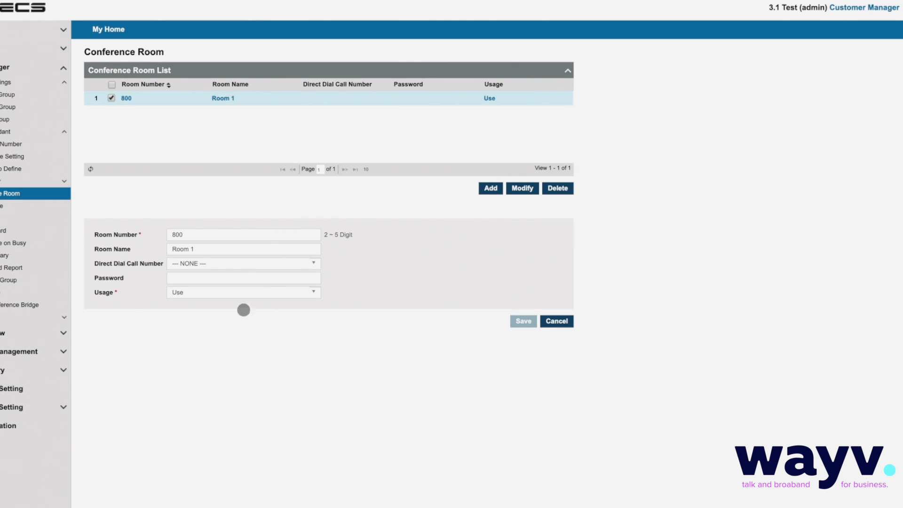
Step: In the DDI Summary, set the converted number of the Digit-type DDI to 302 and save the change
click(23, 255)
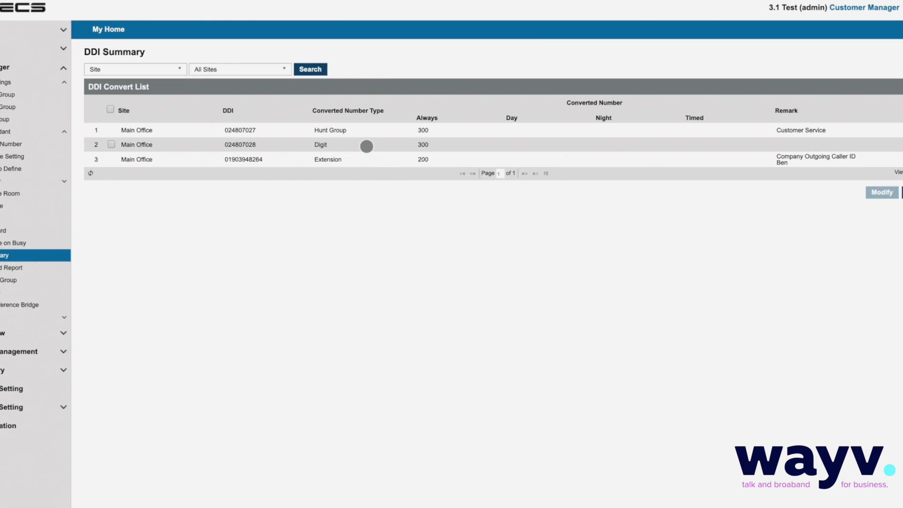
click(366, 145)
click(895, 223)
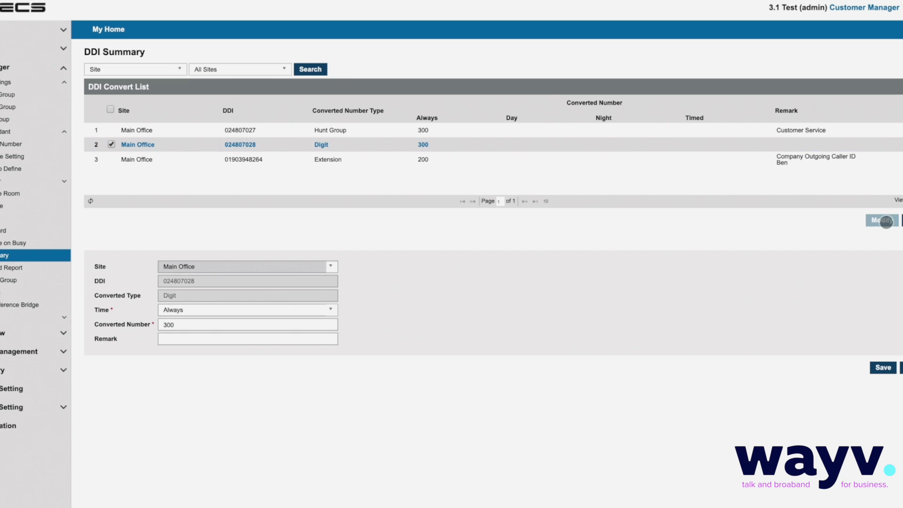
click(299, 327)
key(BackSpace)
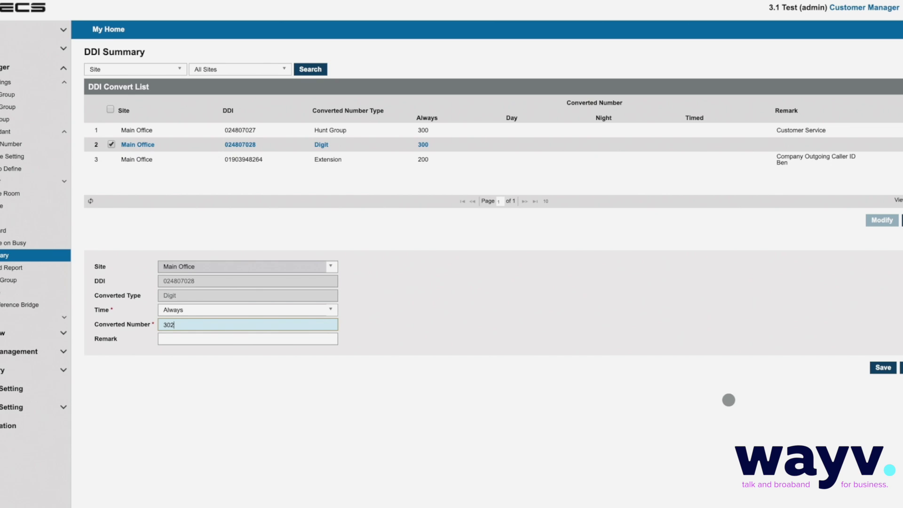
click(884, 368)
click(472, 291)
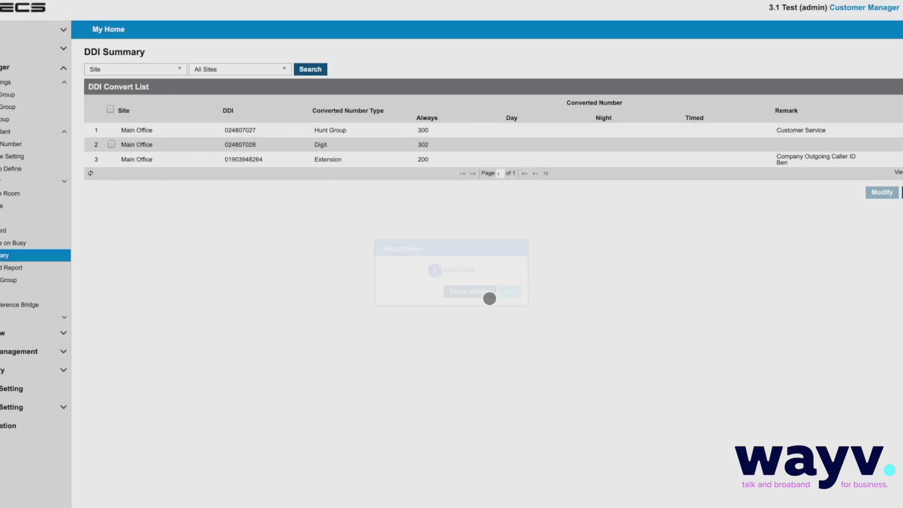
Step: Open the Call Record Report and select the fourth call recording in the list
click(14, 267)
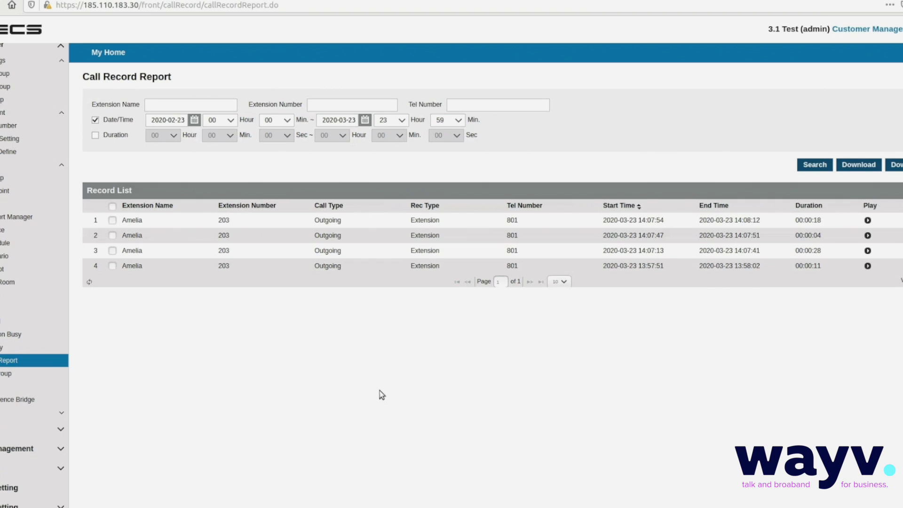
click(444, 268)
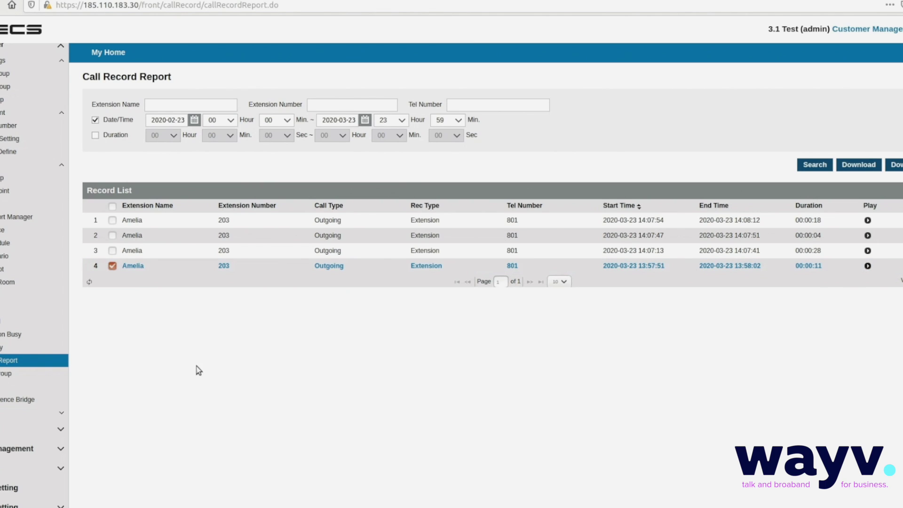
Step: View the Device Status list of all sites and return to the My Home page
click(62, 431)
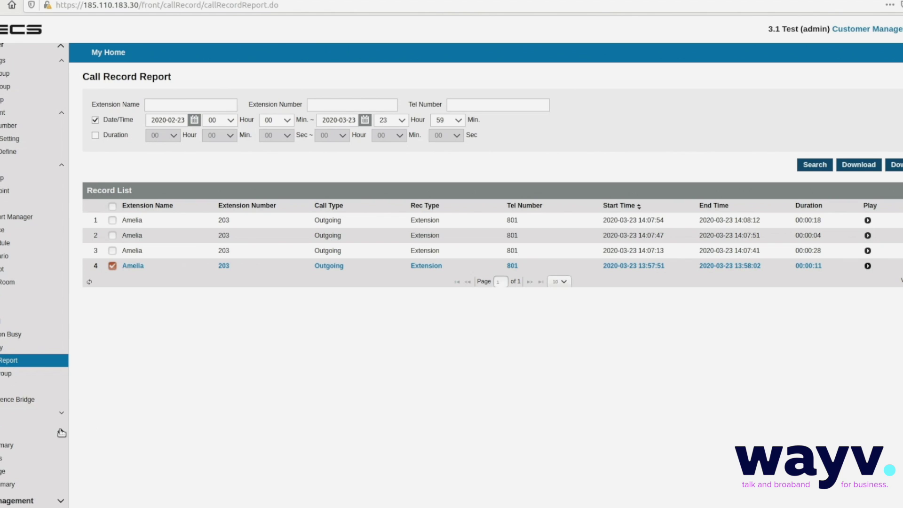
click(40, 459)
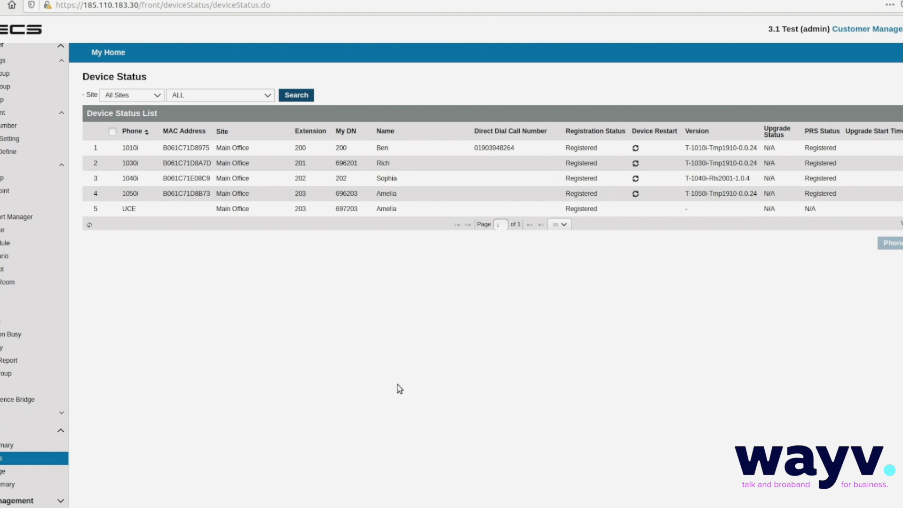
click(127, 57)
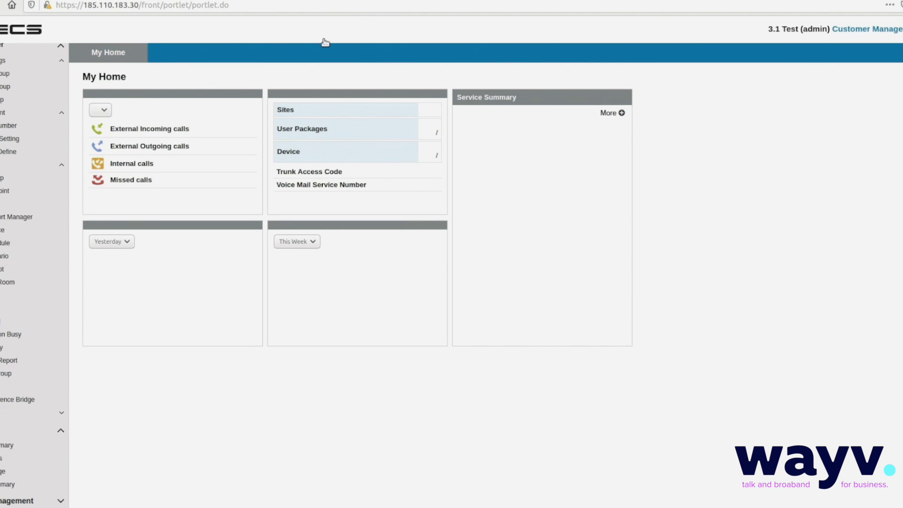